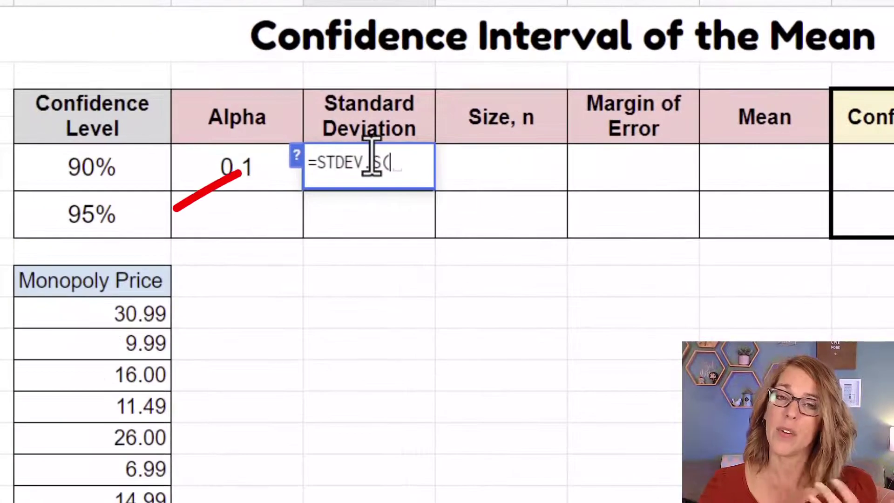
- Complete the STDEV.S formula in D5 with the Monopoly prices in B9:B20 and reject the suggested autofill
left_click(297, 156)
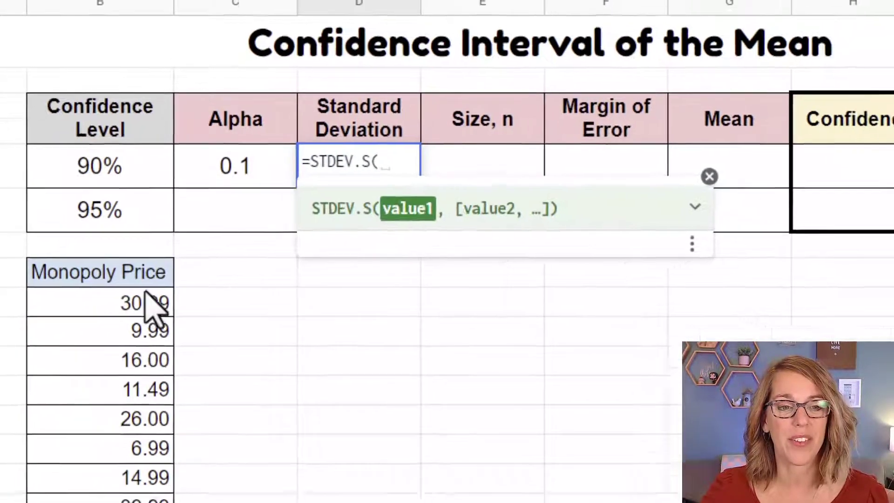
left_click(111, 299)
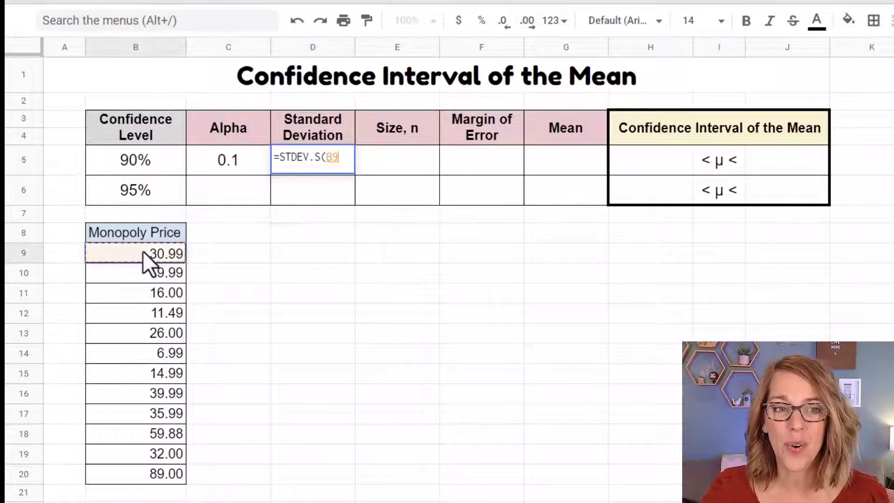
left_click_drag(143, 250, 153, 472)
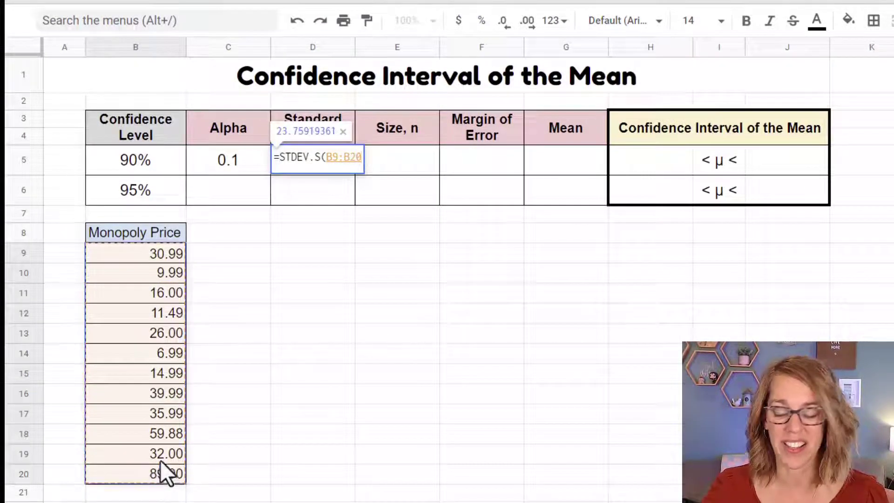
key("Return")
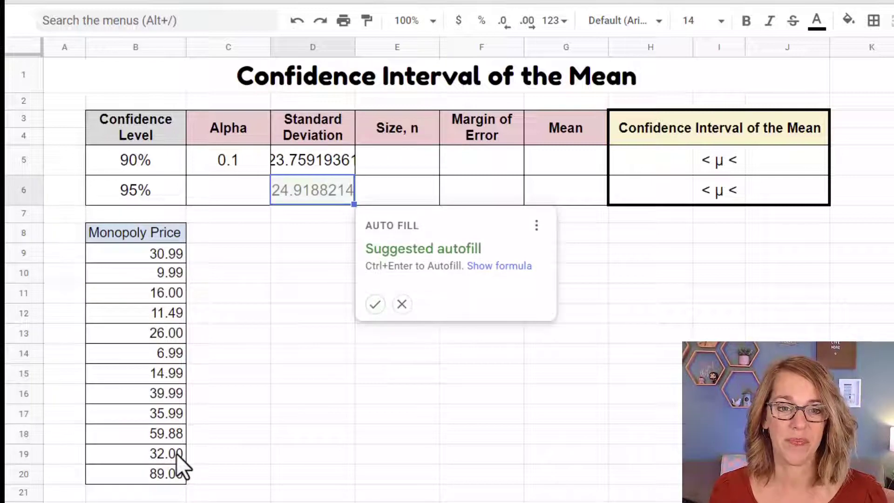
left_click(402, 304)
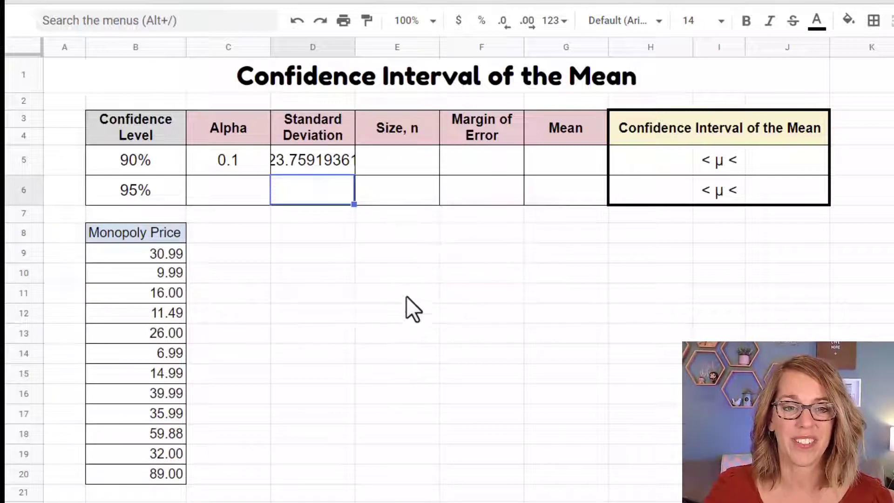
- Reduce the standard deviation in D5 to three decimal places
left_click(336, 168)
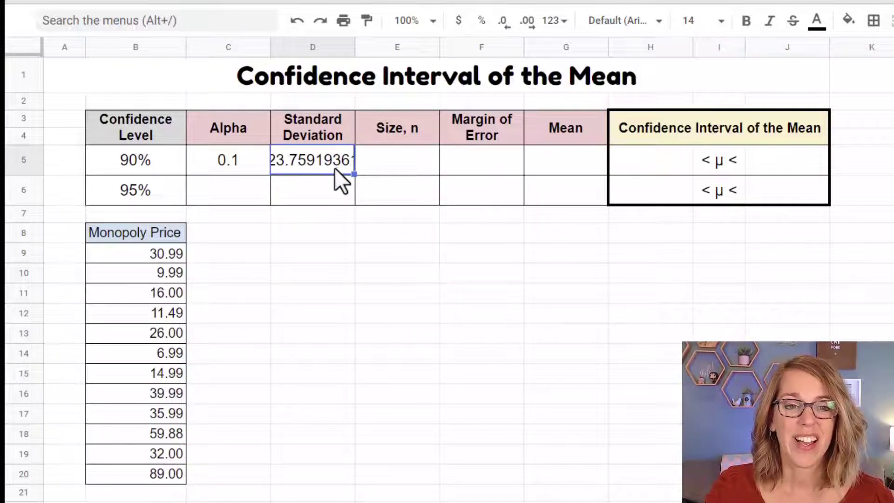
left_click(506, 30)
left_click(506, 30)
left_click(506, 30)
left_click(506, 30)
left_click(506, 30)
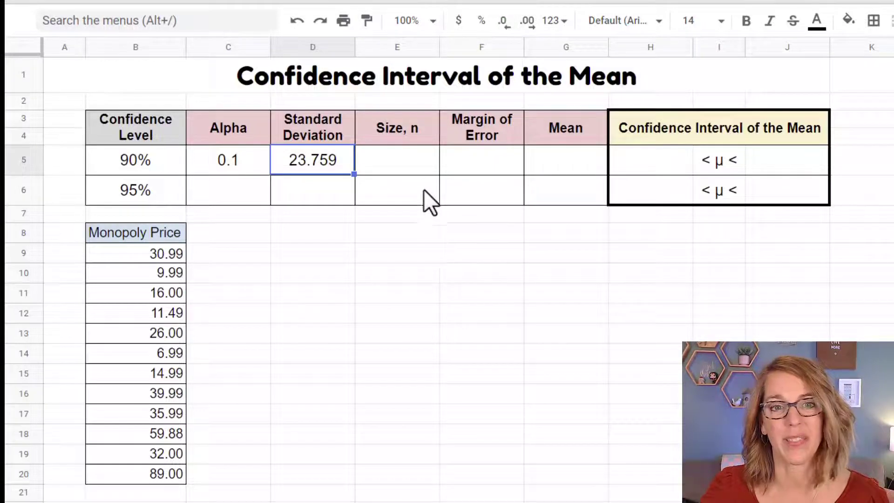
- Calculate the sample size in E5 with COUNT over B9:B20 and reject the suggested autofill
left_click(410, 163)
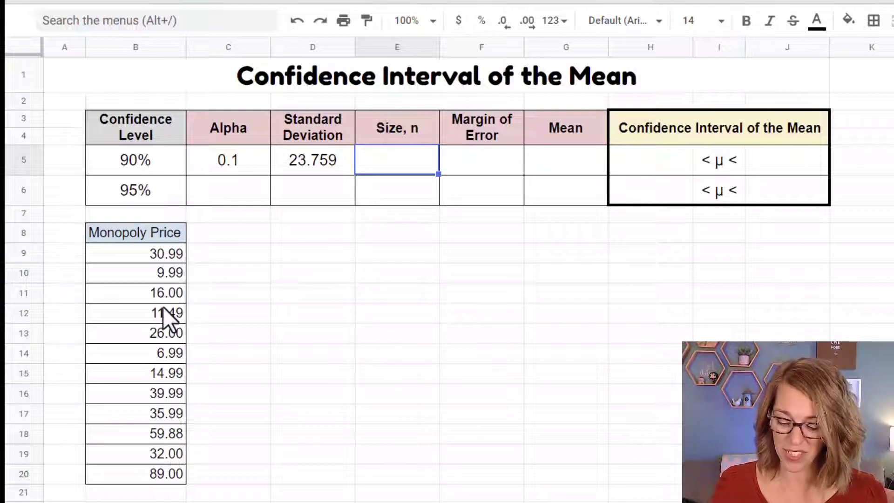
type("=count(")
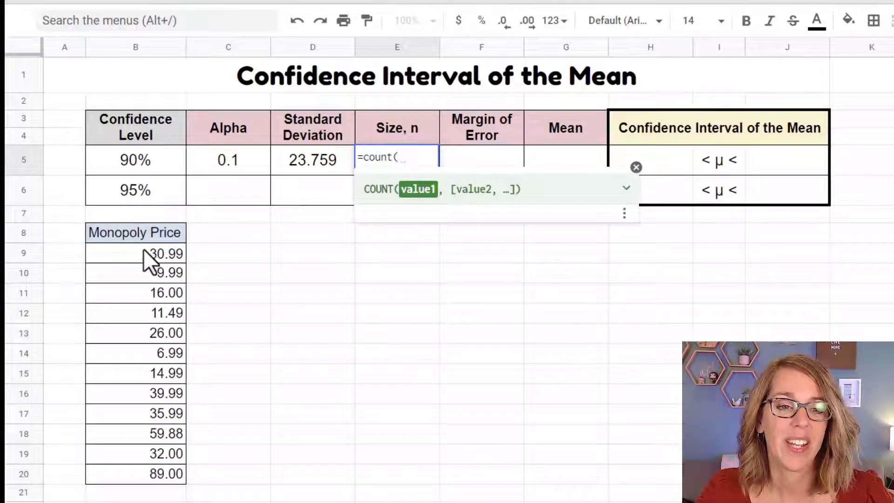
left_click_drag(140, 255, 148, 467)
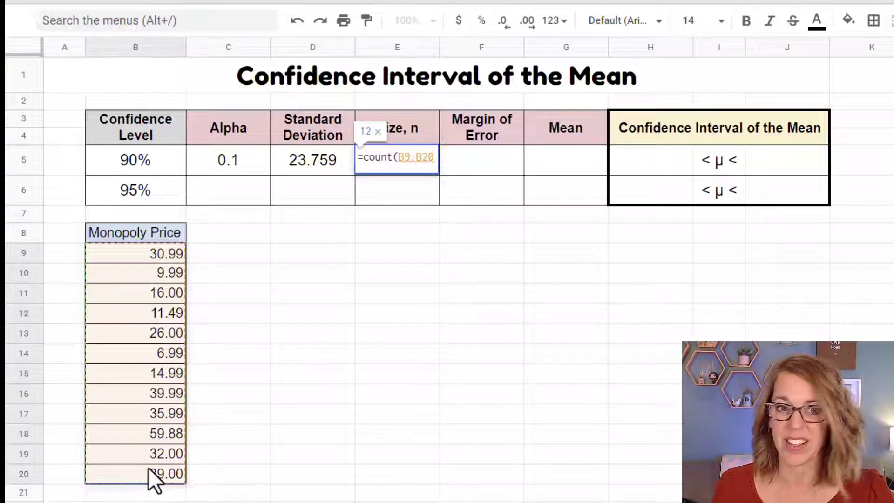
key("Return")
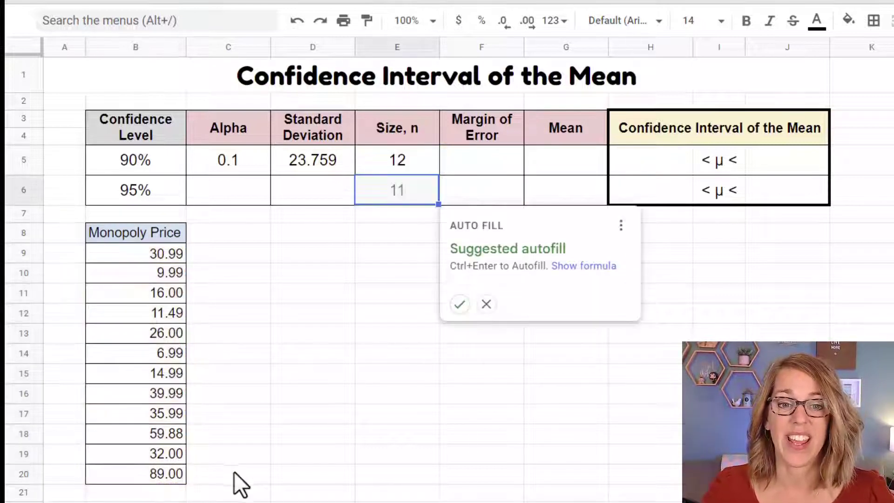
left_click(486, 304)
- Calculate the 90% margin of error in F5 with CONFIDENCE.T, using C5 as alpha, D5 as standard deviation and E5 as size
left_click(508, 170)
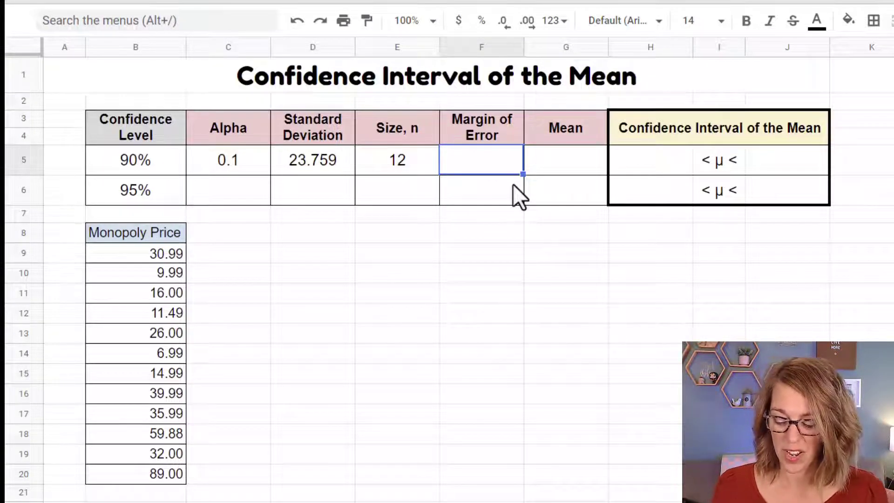
type("=")
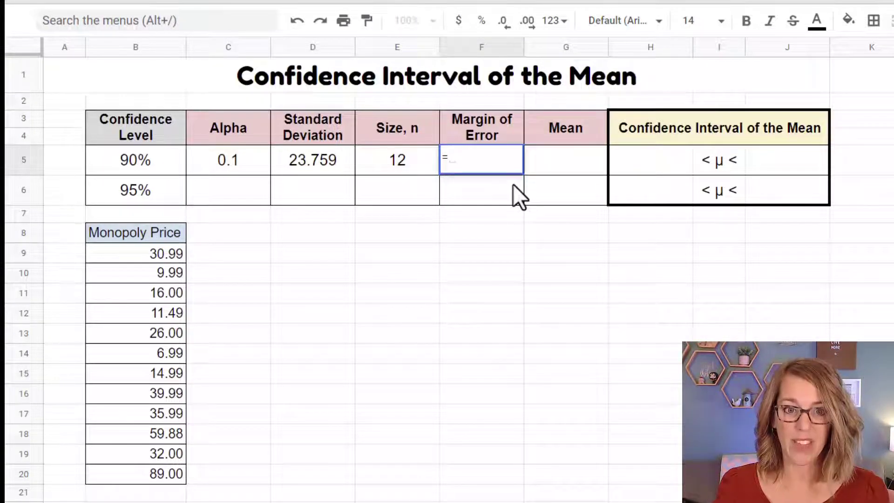
type("con")
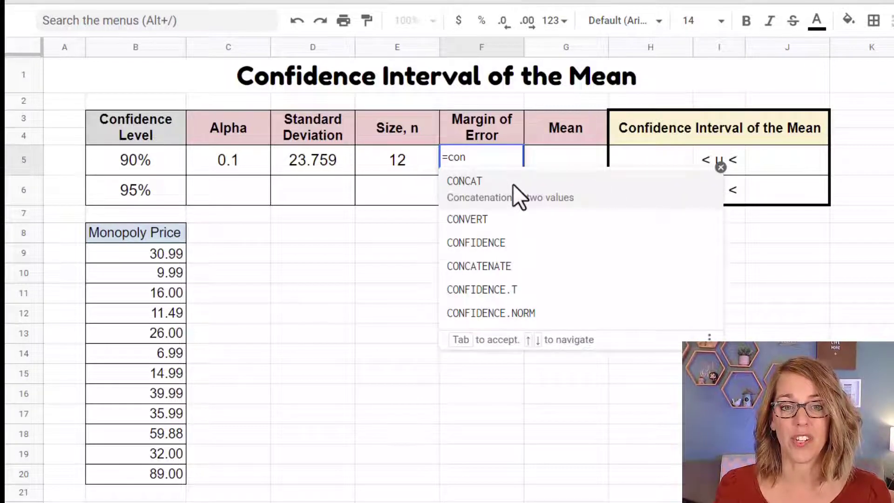
type("fidenc")
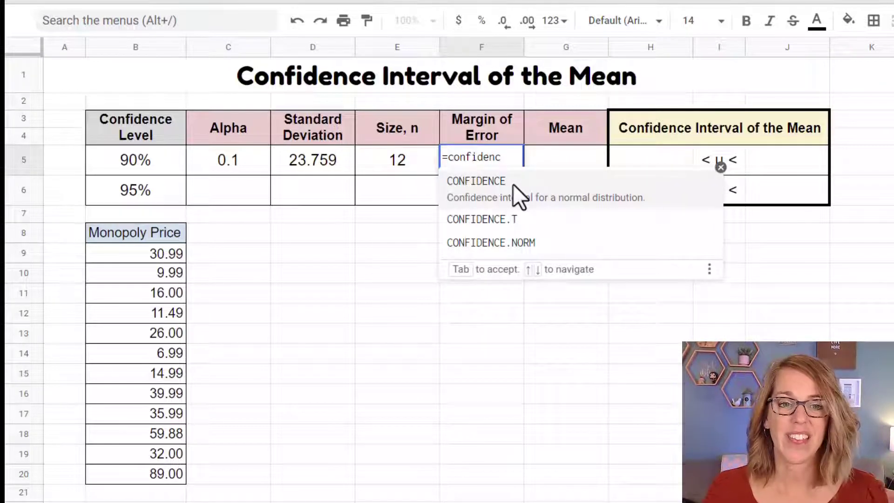
left_click(514, 218)
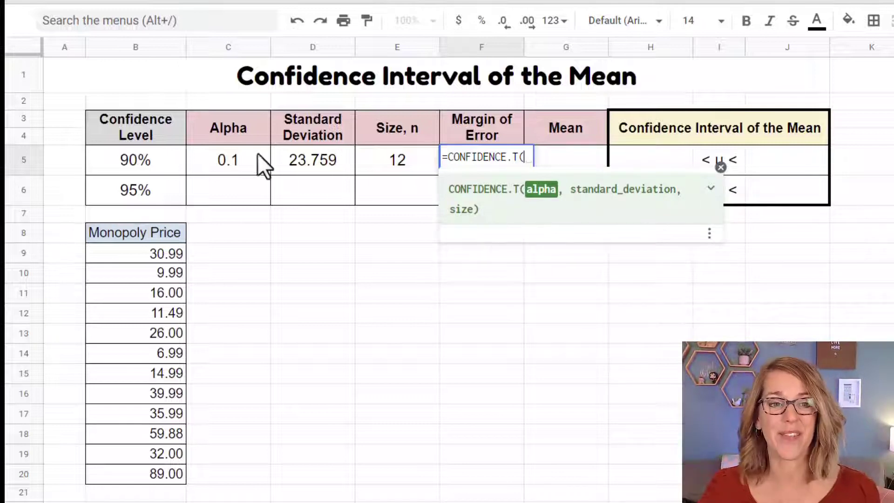
left_click(227, 162)
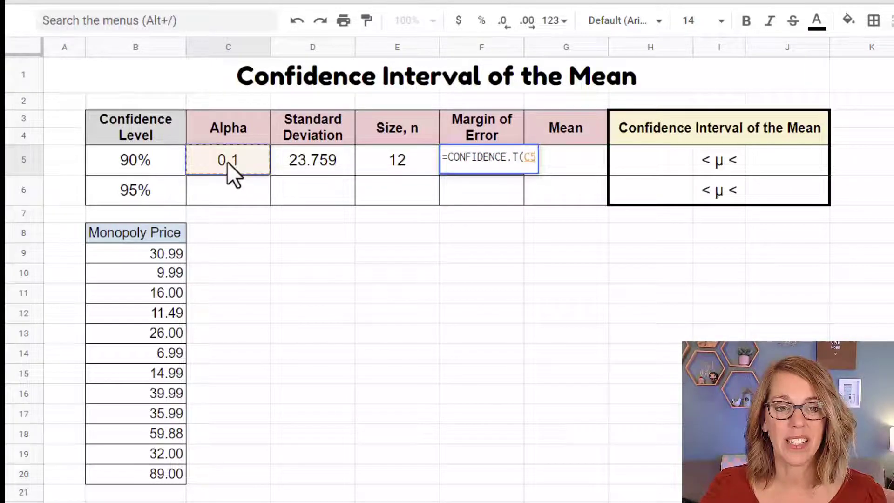
type(",")
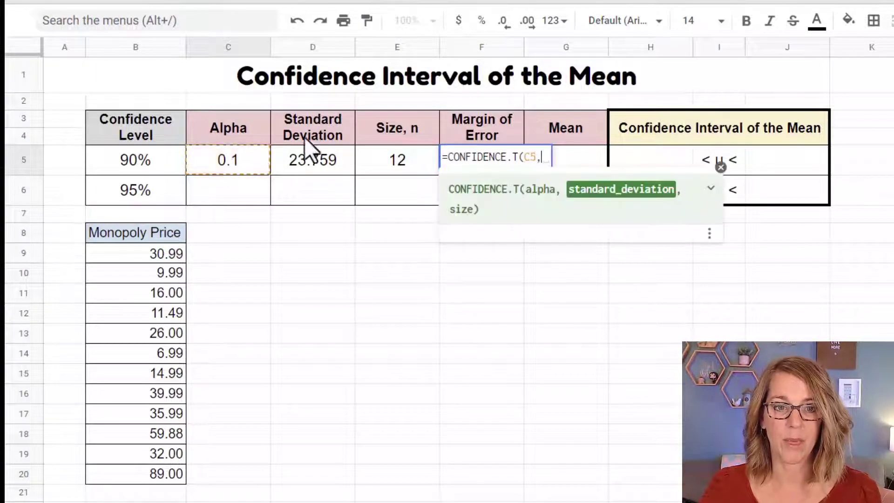
left_click(322, 161)
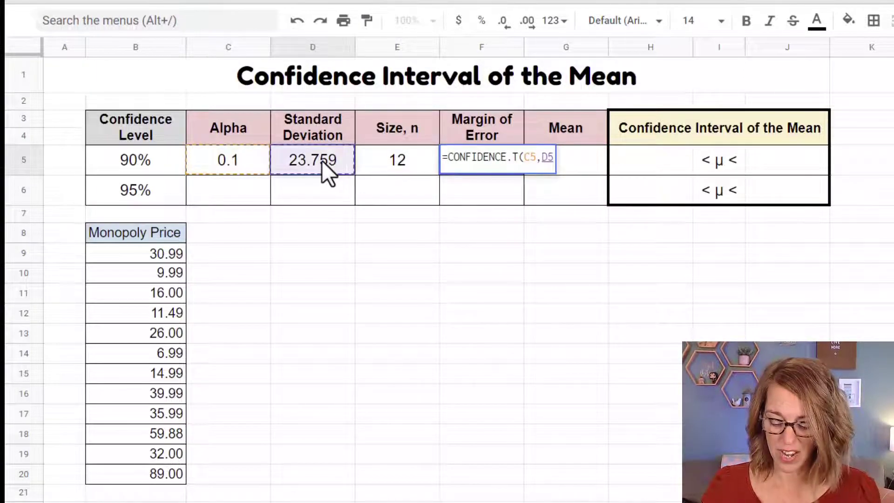
type(",")
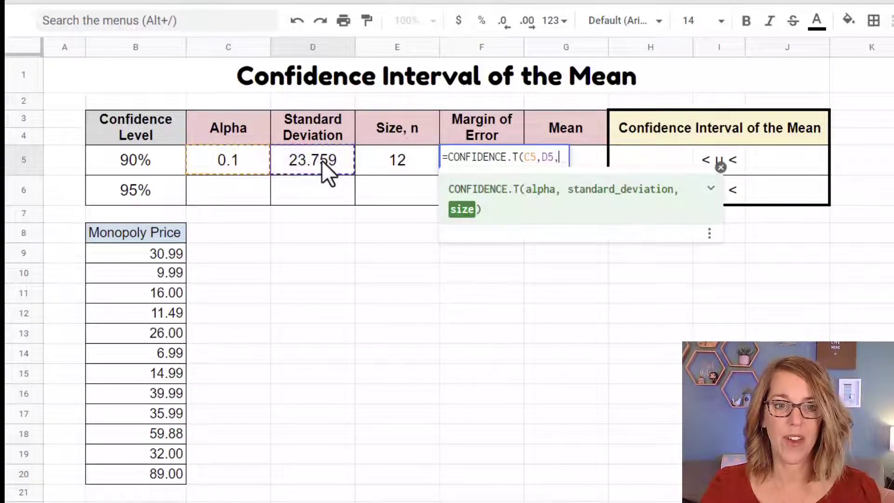
left_click(392, 162)
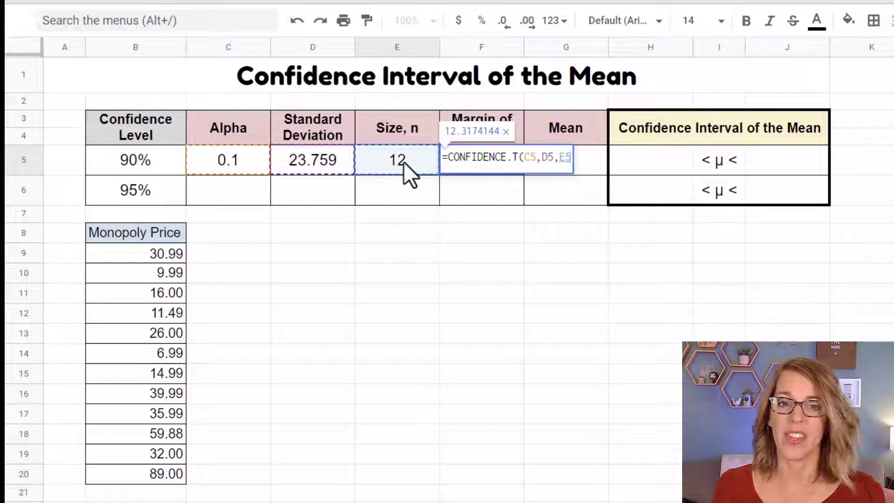
key("Return")
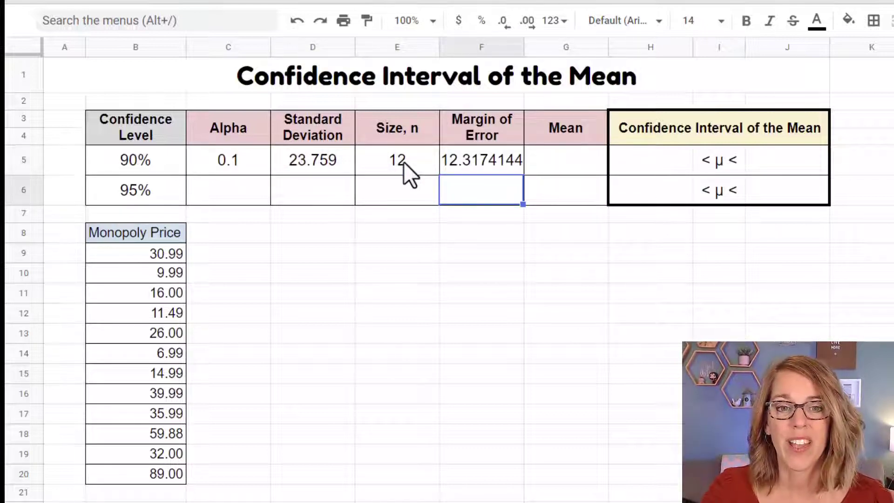
- Reduce the margin of error in F5 to three decimal places
left_click(488, 164)
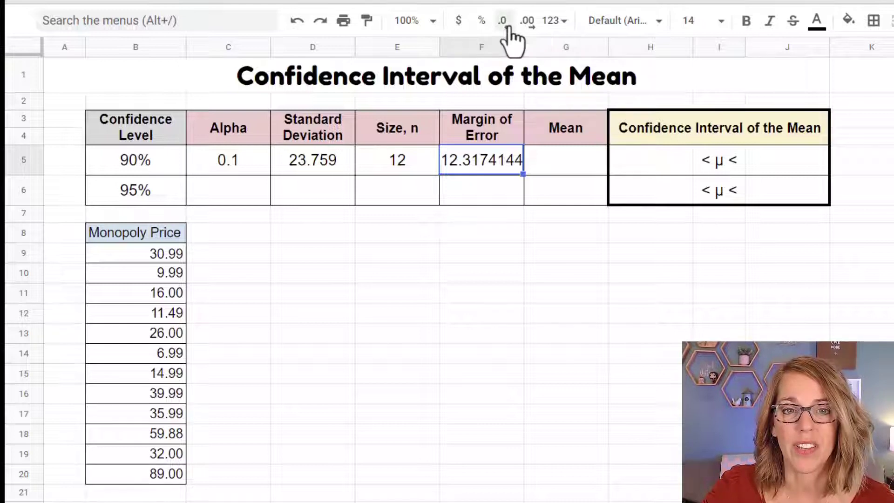
left_click(504, 22)
left_click(503, 23)
left_click(504, 22)
left_click(508, 25)
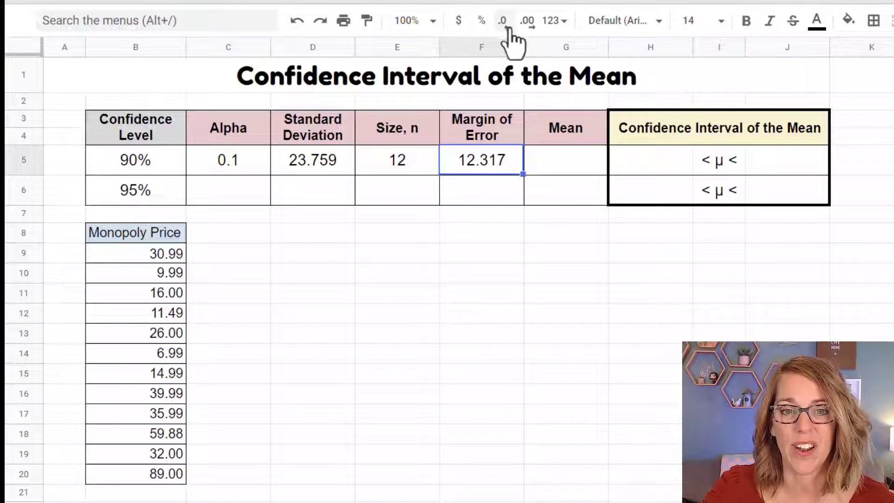
left_click(541, 160)
left_click(502, 156)
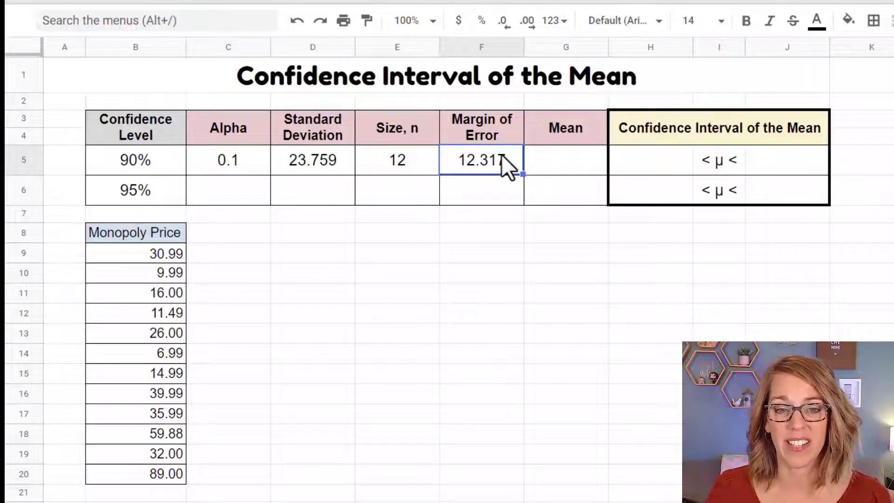
- Calculate the mean of the Monopoly prices in G5 with AVERAGE over B9:B20
left_click(574, 163)
type("=")
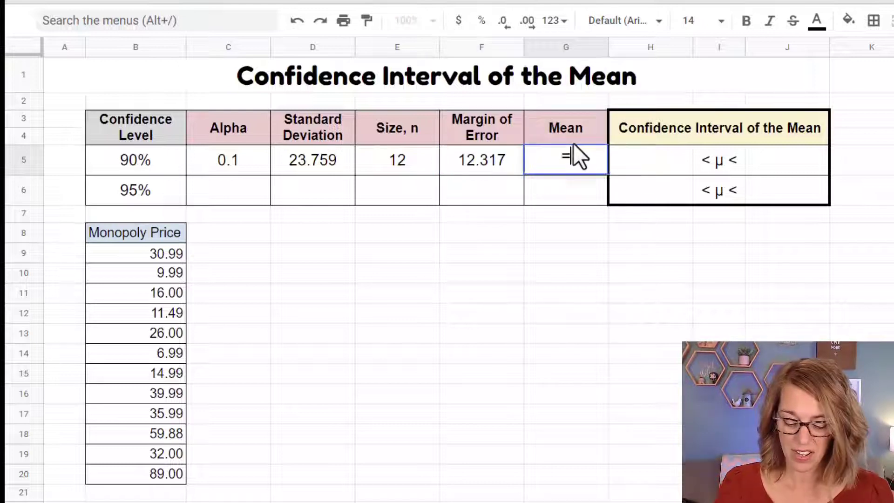
type("average")
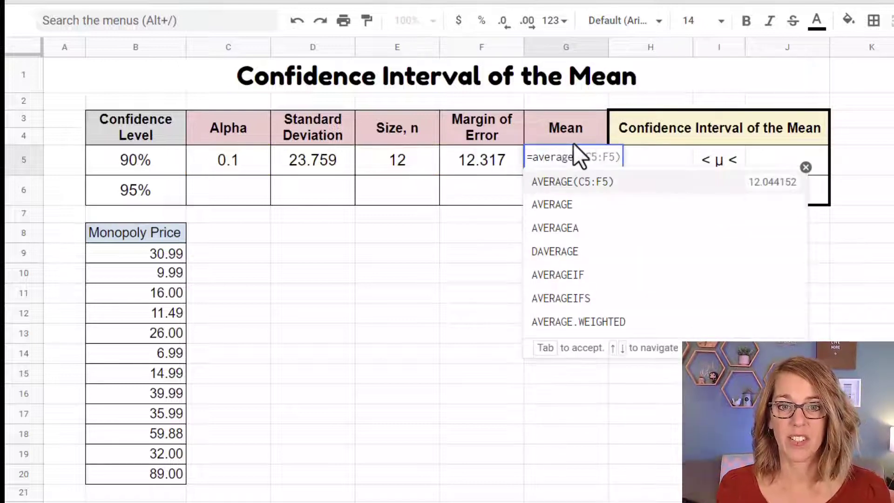
type("(")
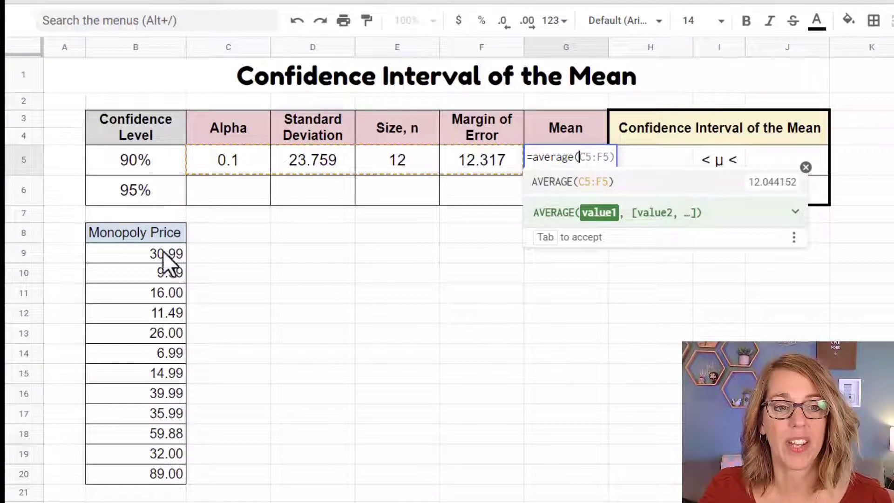
left_click_drag(163, 254, 152, 465)
key("Return")
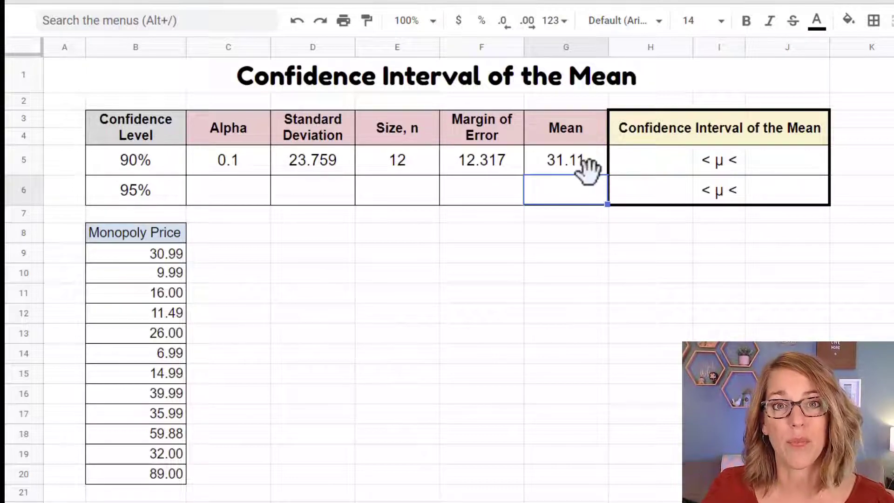
- Calculate the lower limit of the 90% confidence interval in H5 as mean minus margin of error, =G5-F5
left_click(655, 163)
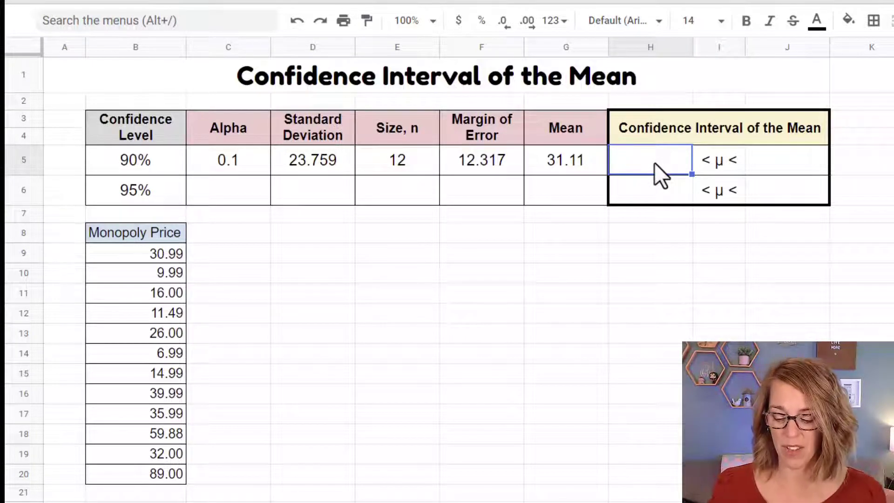
type("=")
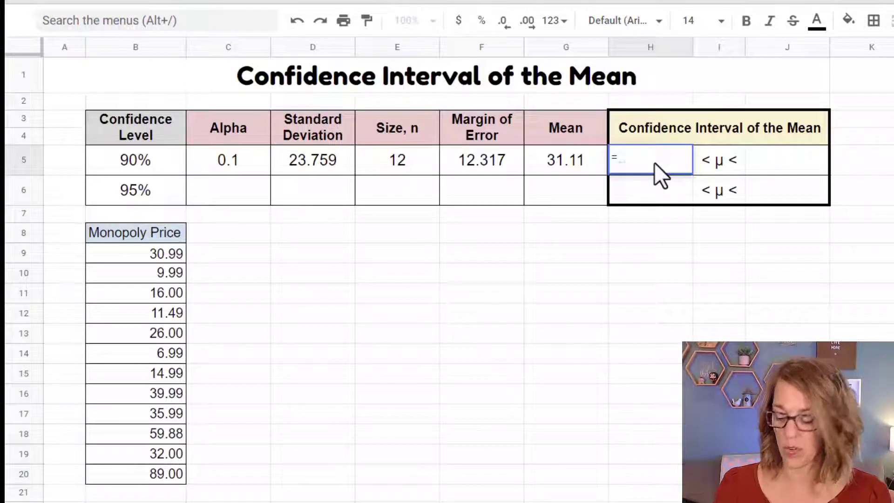
left_click(582, 149)
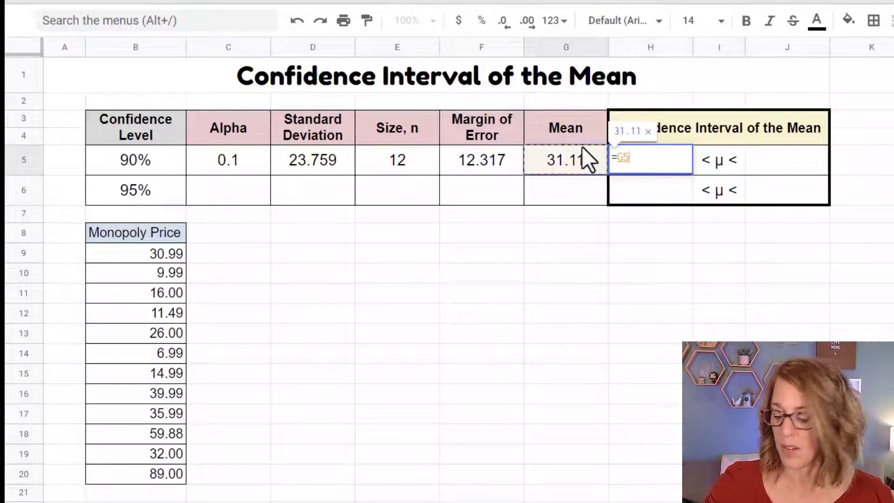
type("-")
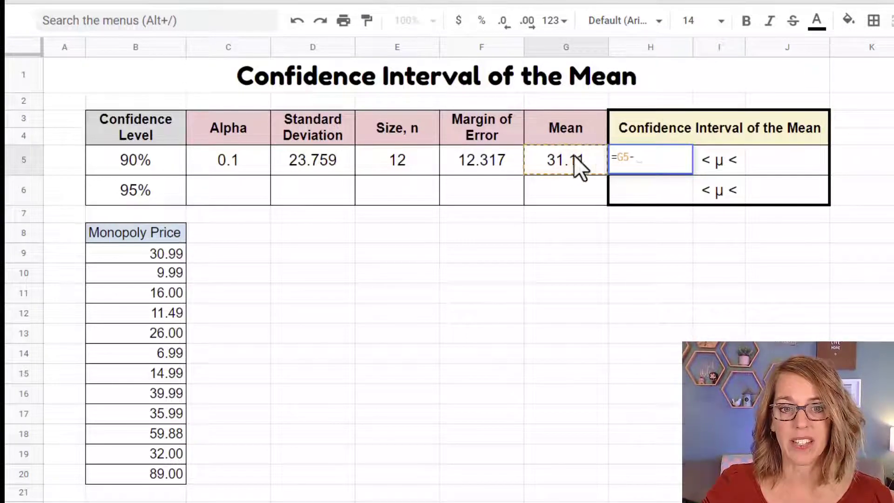
left_click(484, 165)
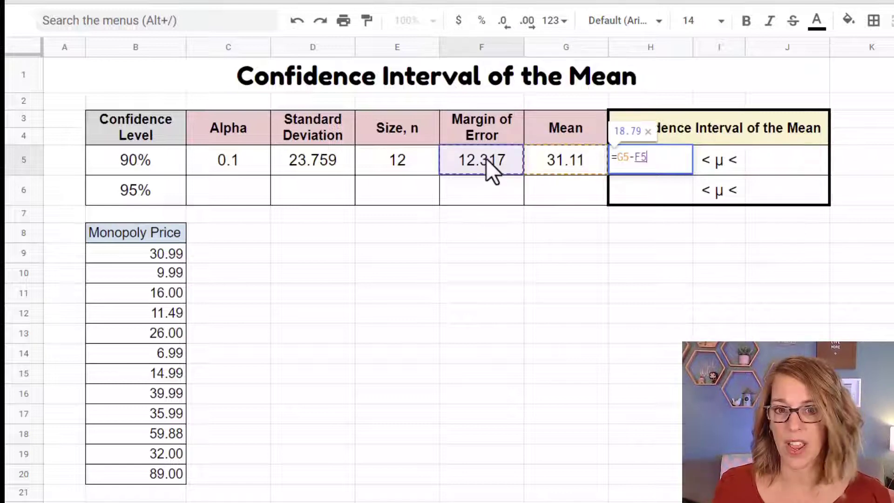
key("Return")
- Calculate the upper limit of the 90% confidence interval in J5 as mean plus margin of error, =G5+F5
left_click(794, 158)
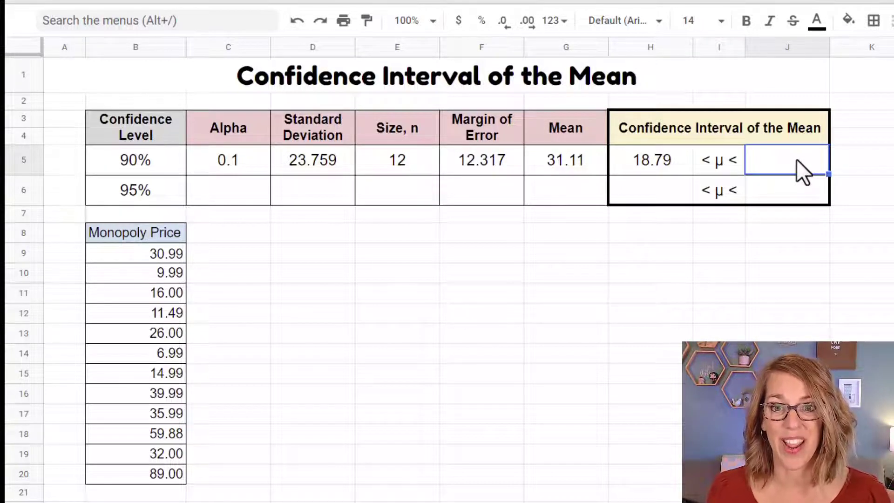
type("=")
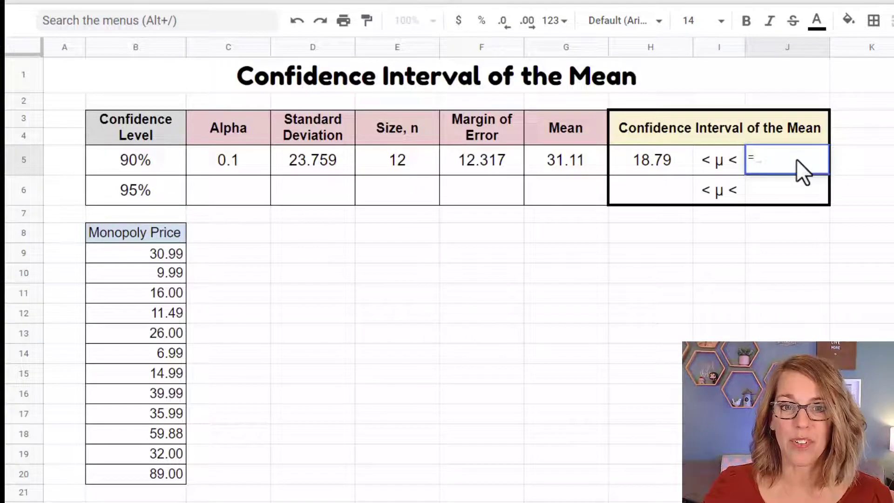
left_click(571, 160)
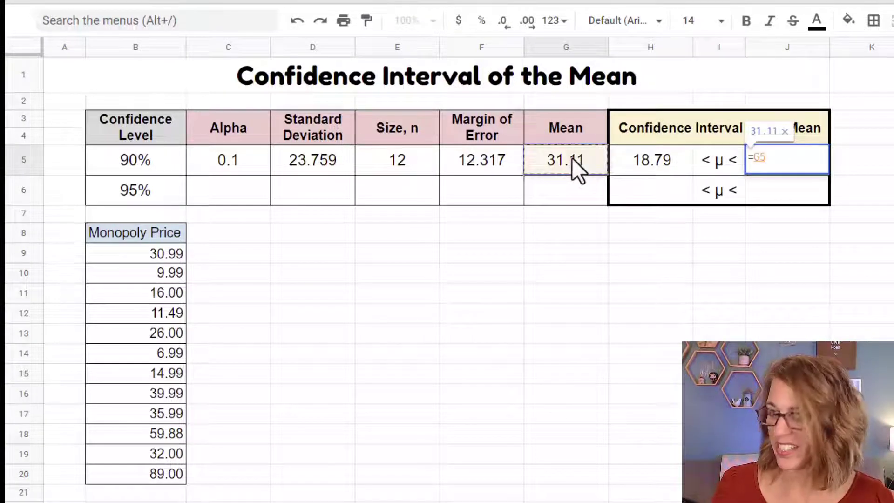
type("+")
left_click(495, 161)
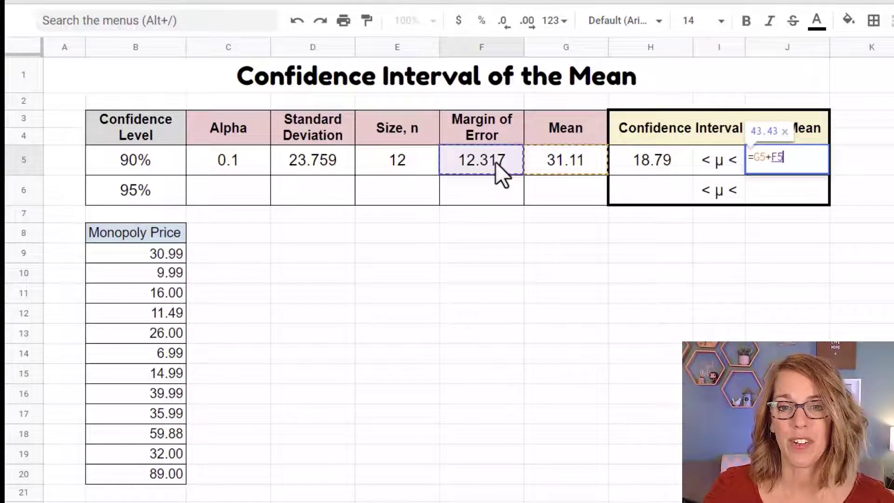
key("Return")
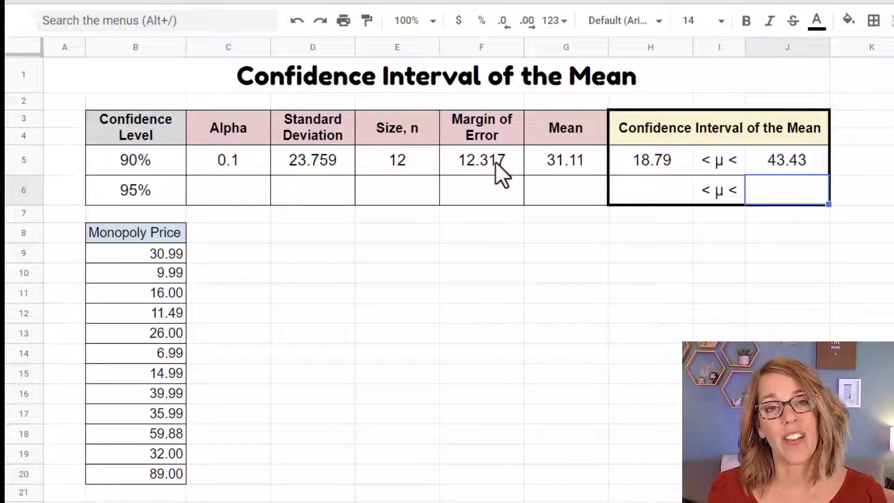
- Enter 22.13 as the standard deviation for the 95% confidence level in D6
left_click(300, 189)
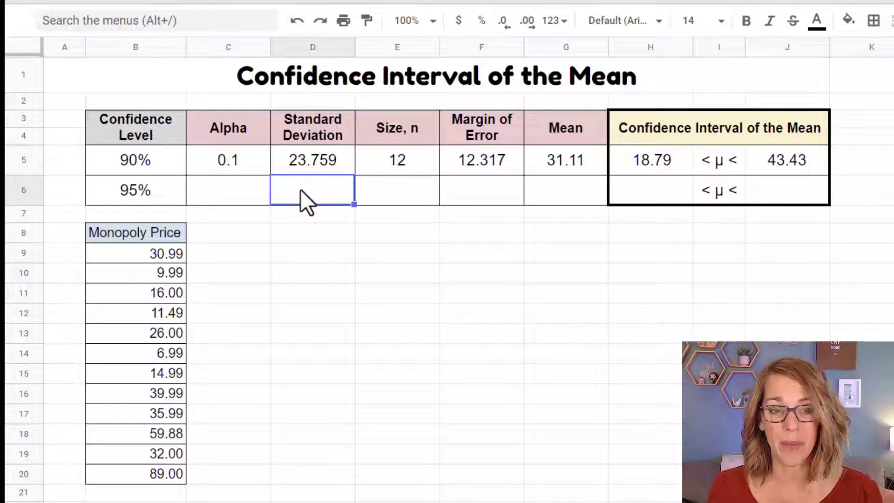
type("22.")
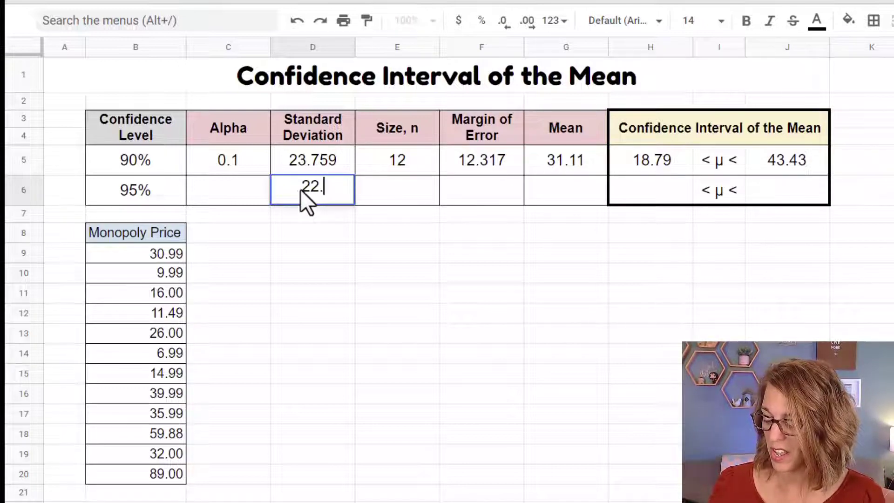
type("13")
key("Return")
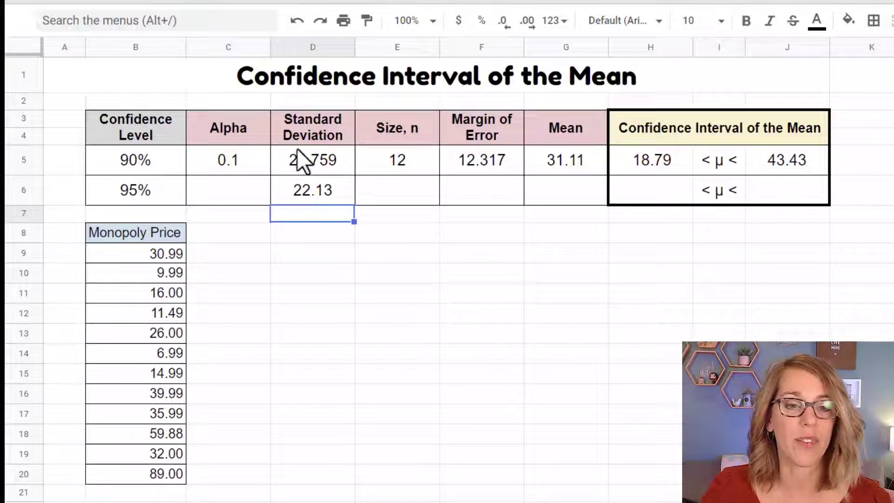
- Enter an alpha of .05 in C6 and a sample size of 12 in E6 for the 95% level
left_click(238, 189)
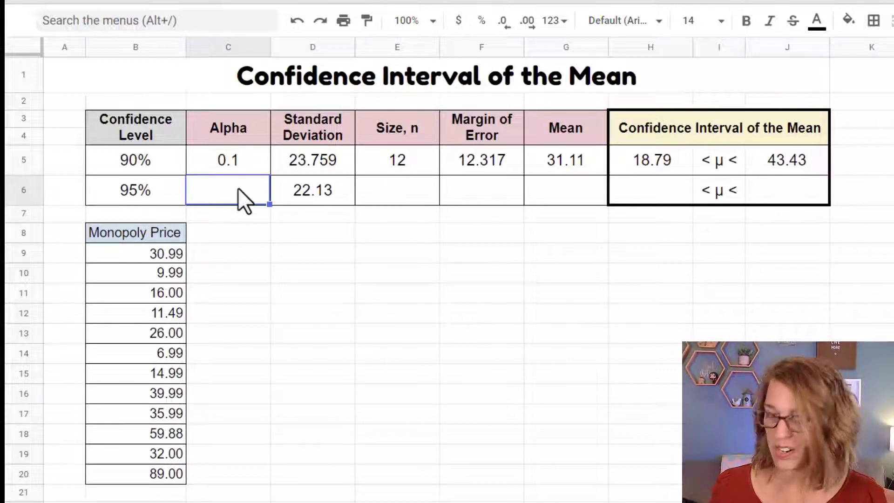
type(".05")
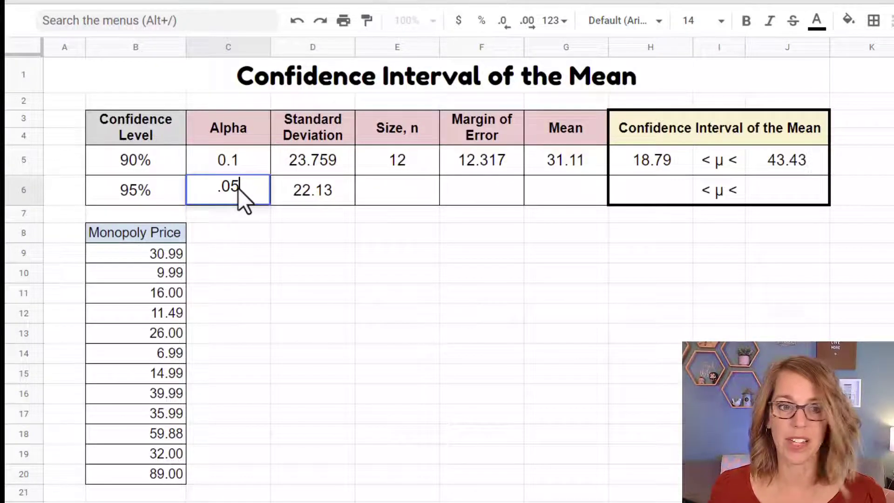
key("Return")
key("Right")
key("Right")
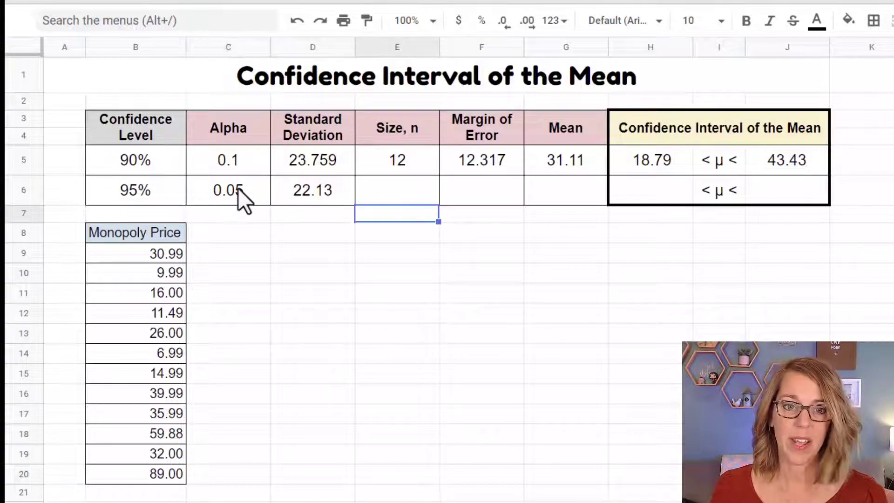
key("Up")
type("12")
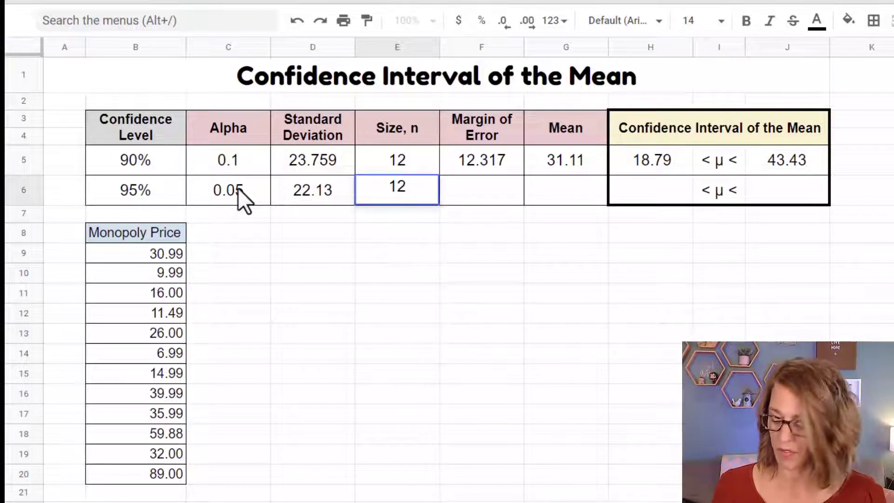
key("Tab")
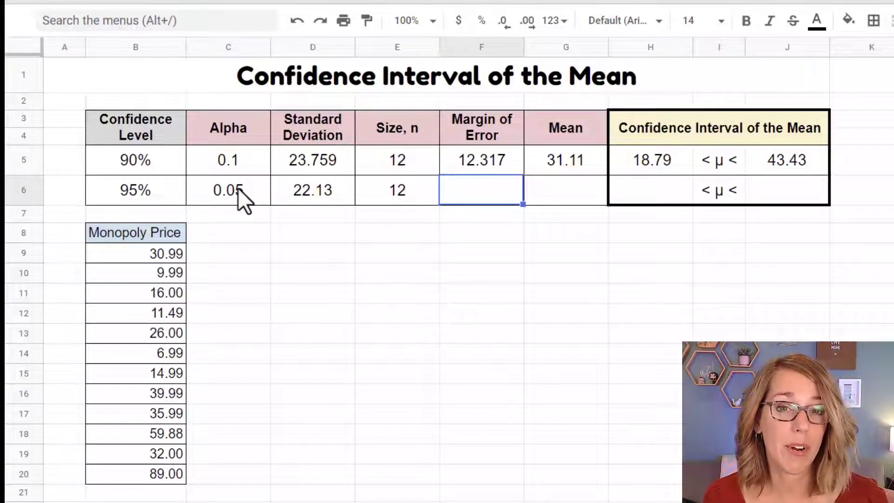
- Calculate the 95% margin of error in F6 with CONFIDENCE.NORM, using C6 as alpha, D6 as standard deviation and E6 as size
type("=")
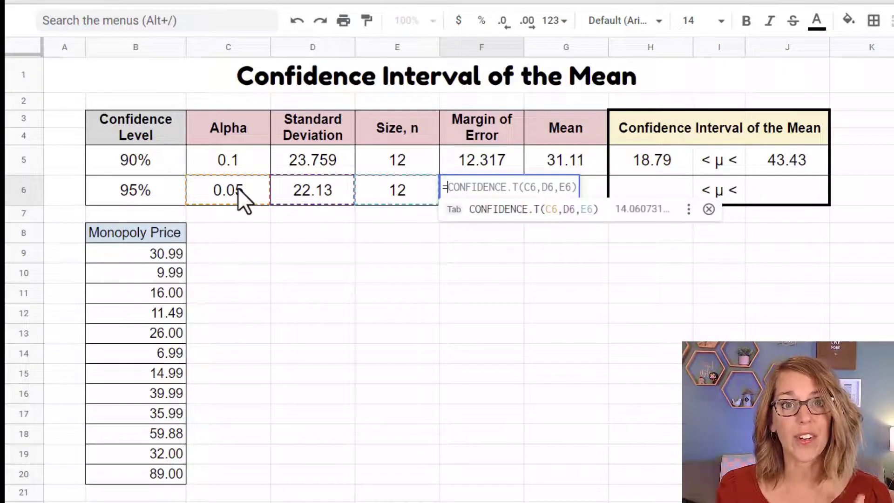
type("confi")
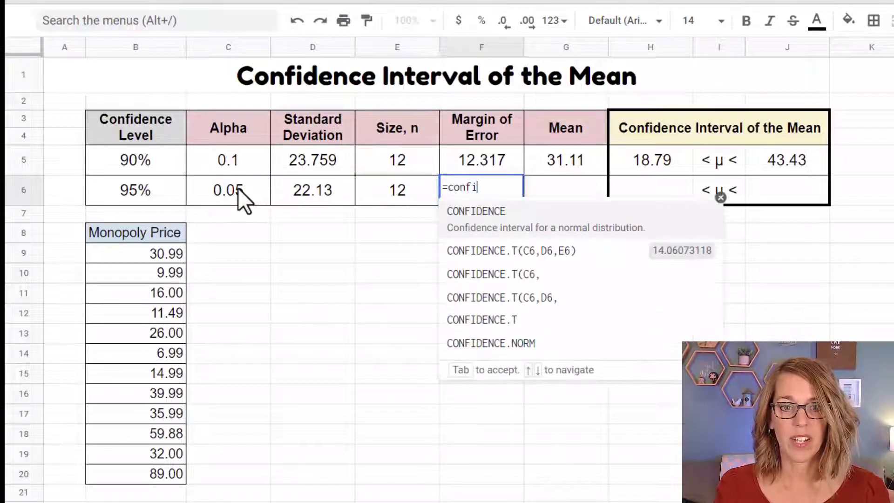
type("dence")
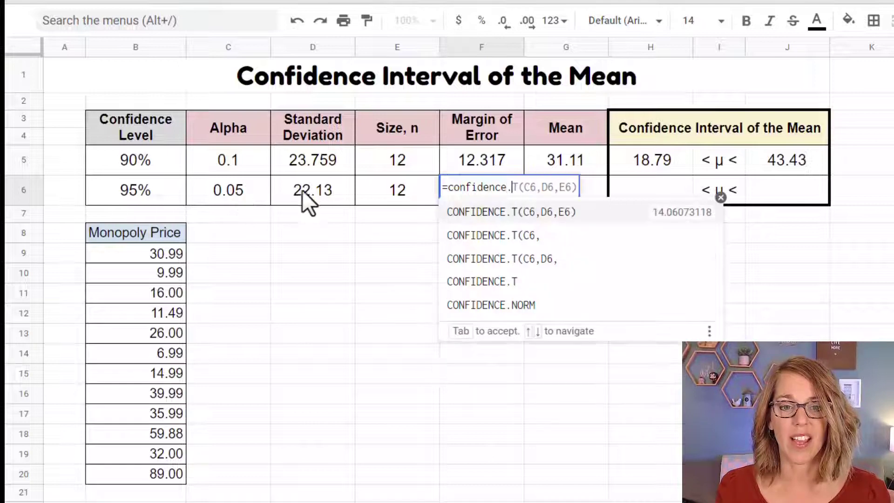
left_click(534, 330)
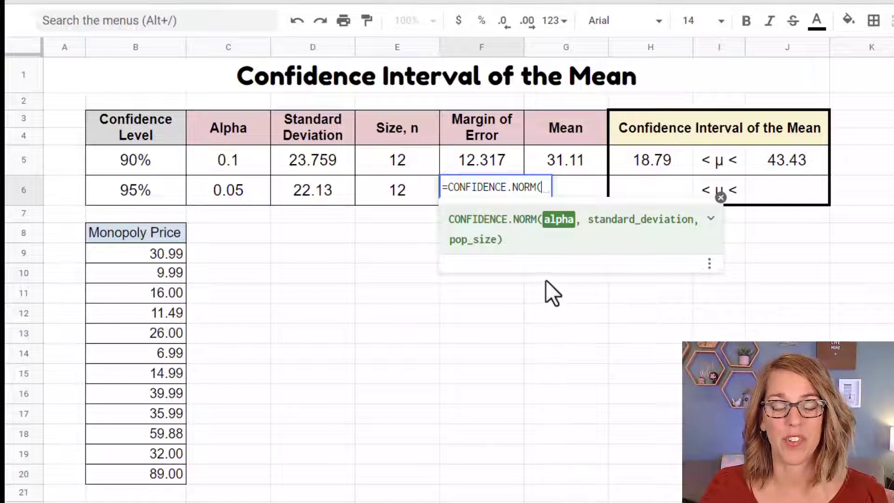
left_click(249, 190)
type(",")
left_click(317, 189)
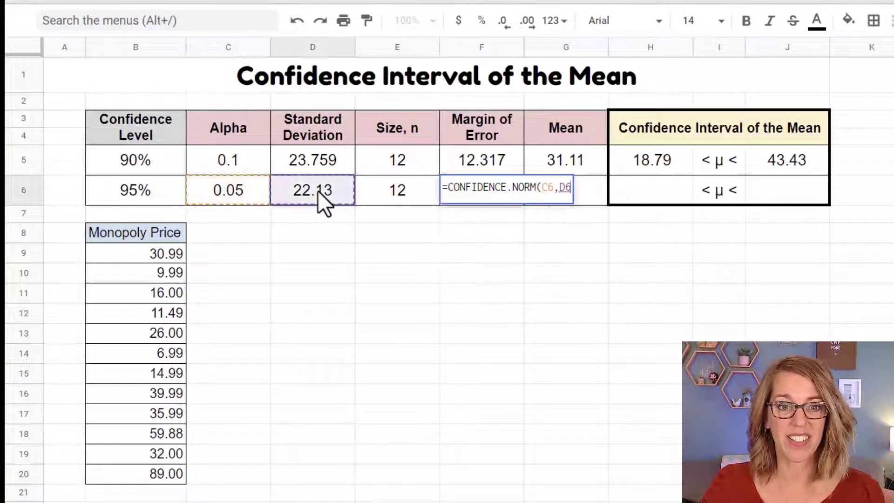
type(",")
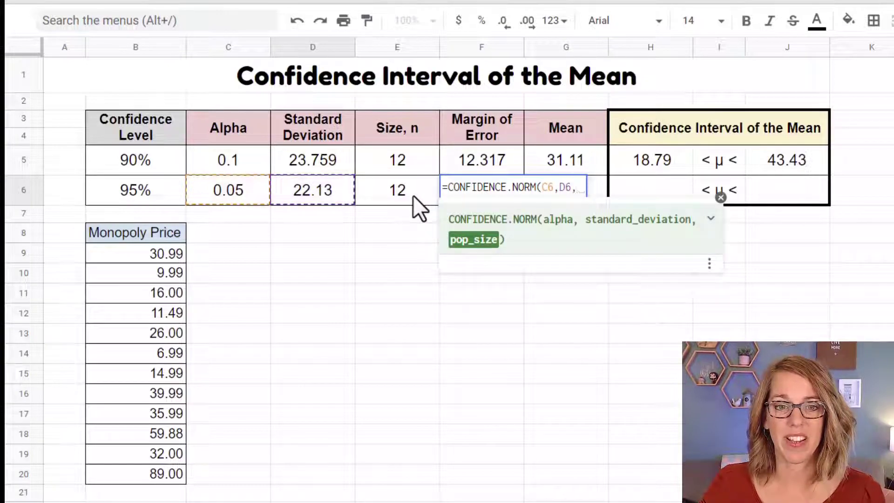
left_click(412, 195)
key("Return")
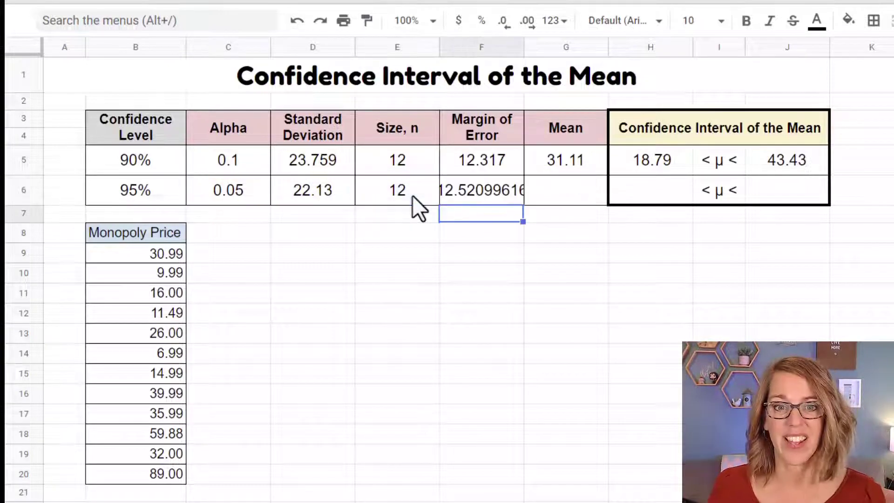
- Reduce the 95% margin of error in F6 to four decimal places
left_click(486, 191)
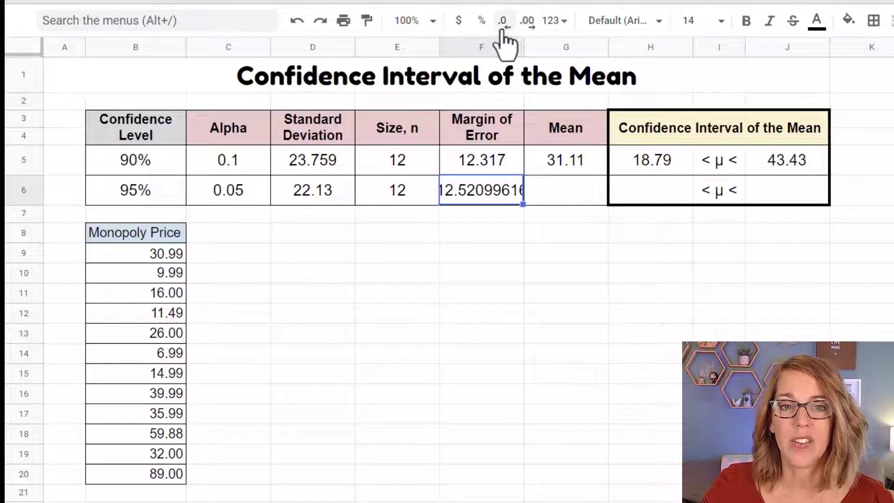
left_click(502, 22)
left_click(502, 21)
left_click(503, 22)
left_click(503, 21)
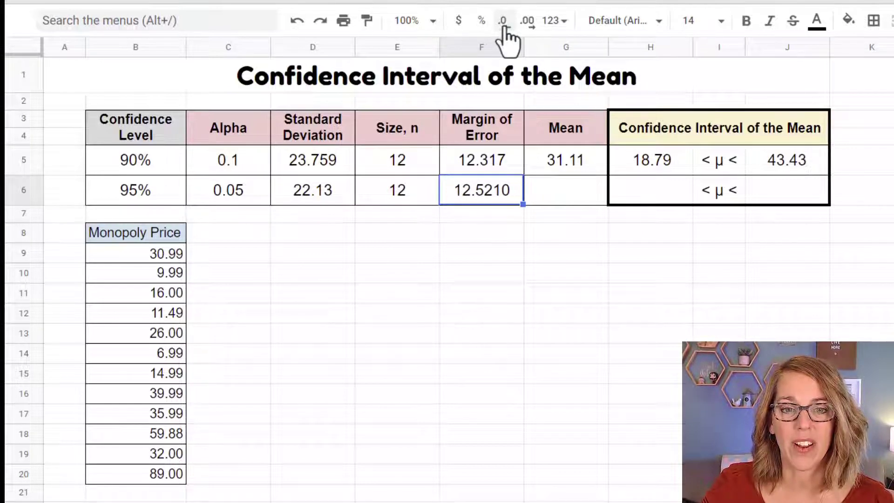
- Enter 31.11 as the mean for the 95% confidence level in G6
left_click(577, 197)
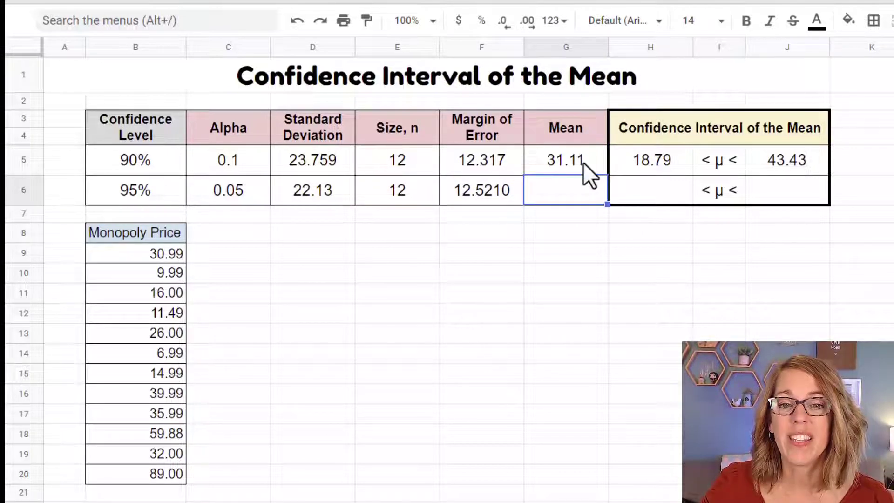
type("31.11")
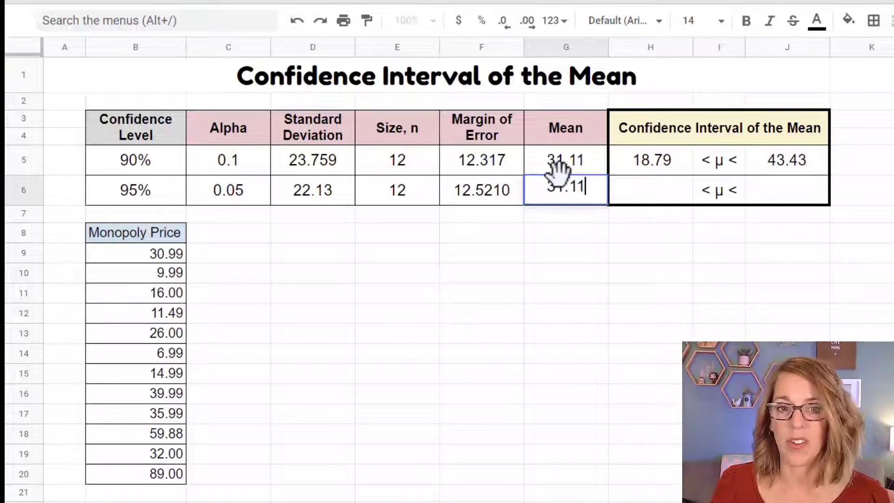
key("Return")
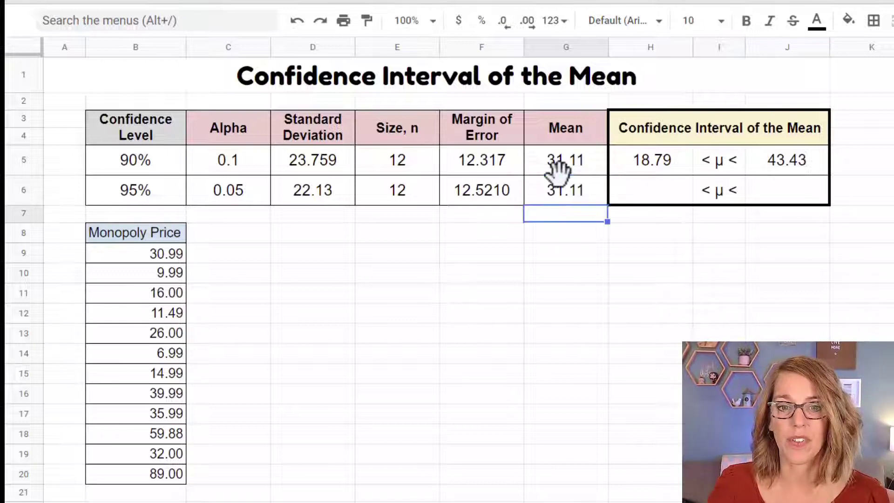
- Fill the lower and upper limit formulas from H5 and J5 down into H6 and J6 for the 95% interval
left_click(661, 185)
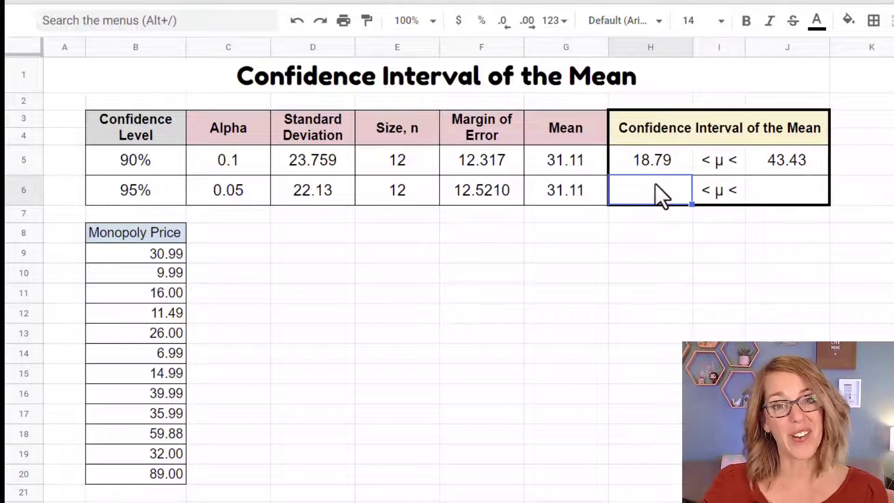
left_click(660, 163)
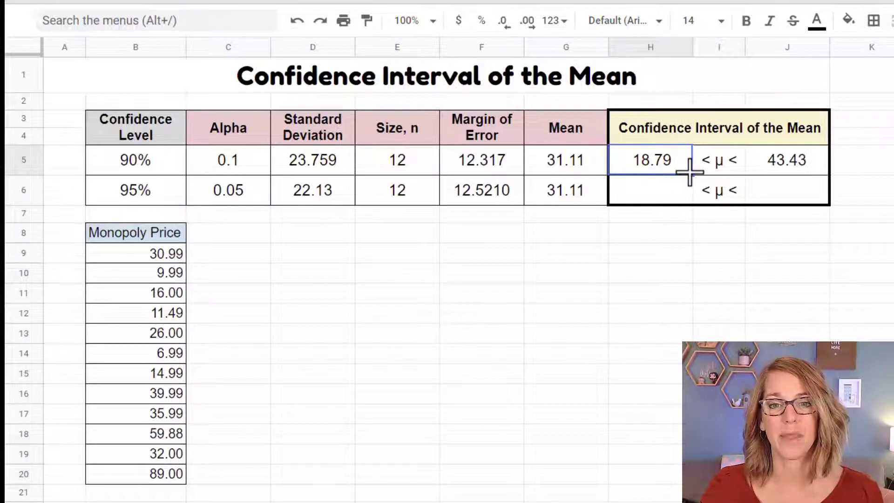
left_click_drag(691, 174, 692, 203)
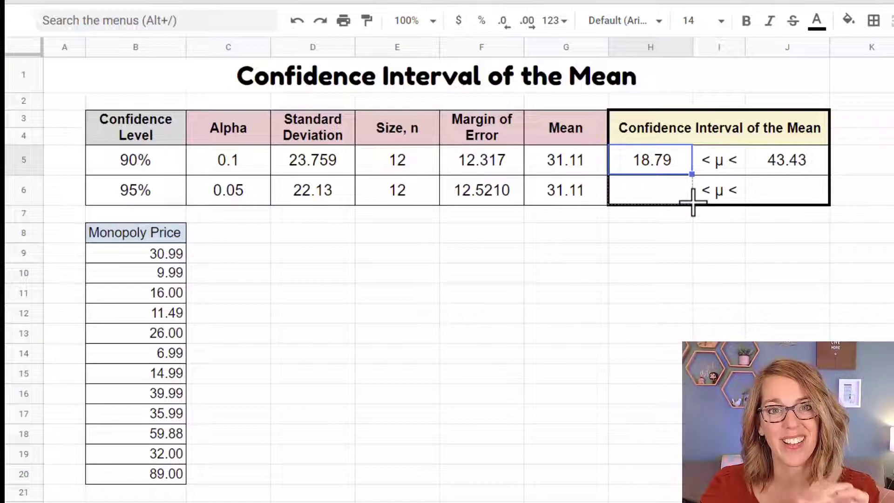
left_click_drag(693, 203, 692, 203)
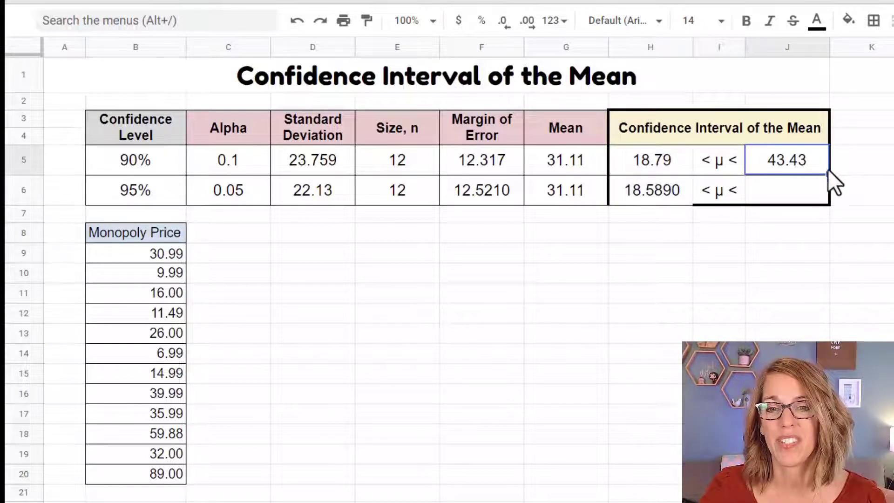
left_click_drag(828, 173, 829, 206)
left_click(733, 236)
left_click(670, 193)
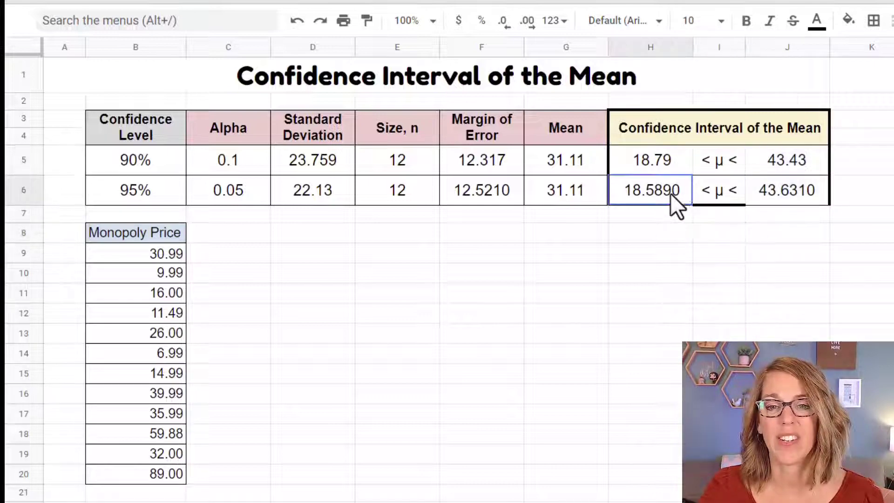
left_click(795, 190)
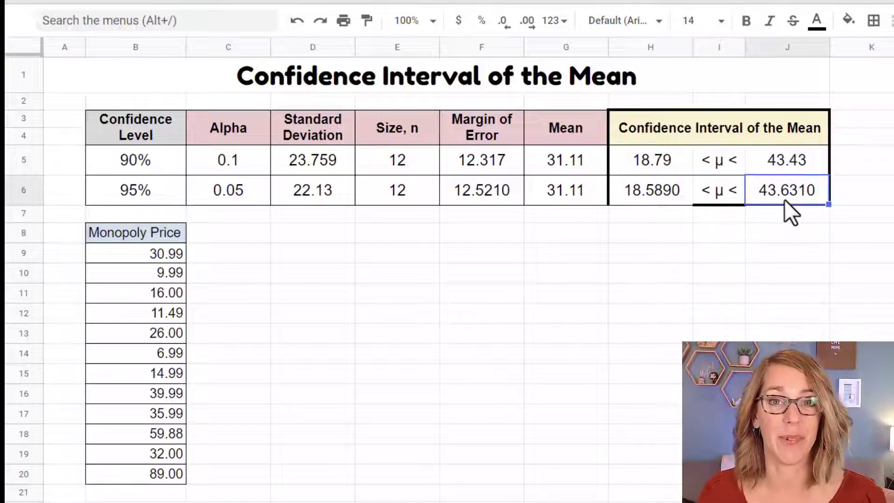